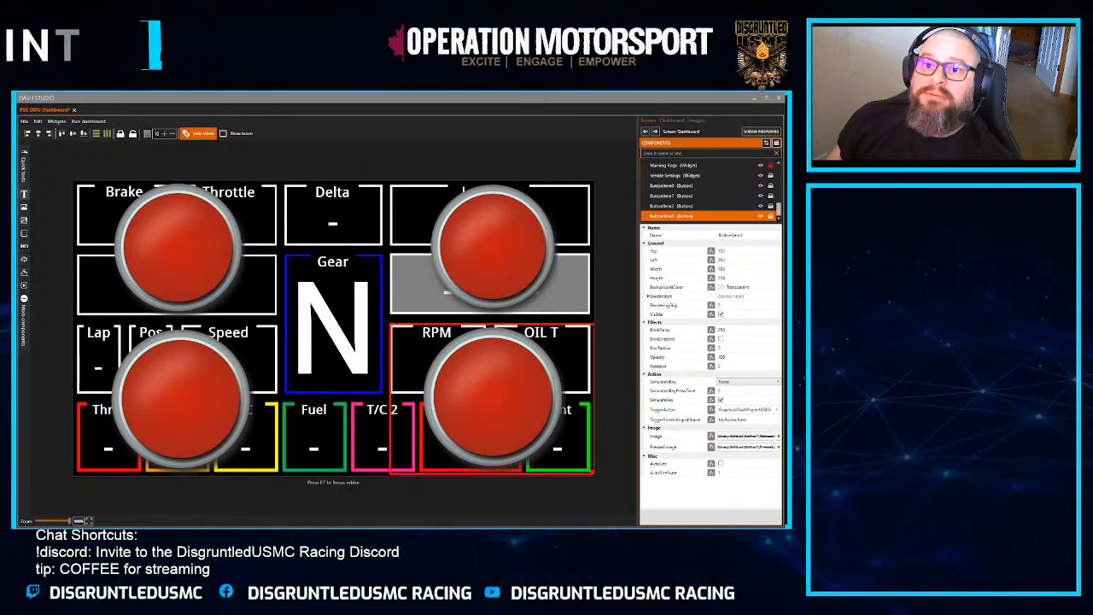
{"action": "left_click", "coordinate": [27, 313]}
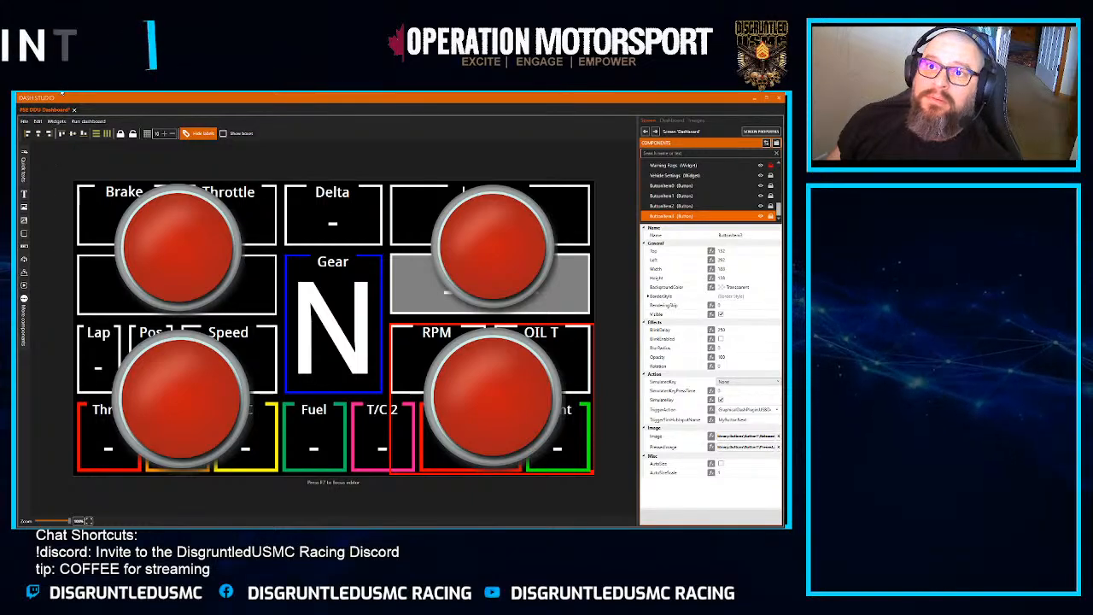
{"action": "left_click", "coordinate": [24, 259]}
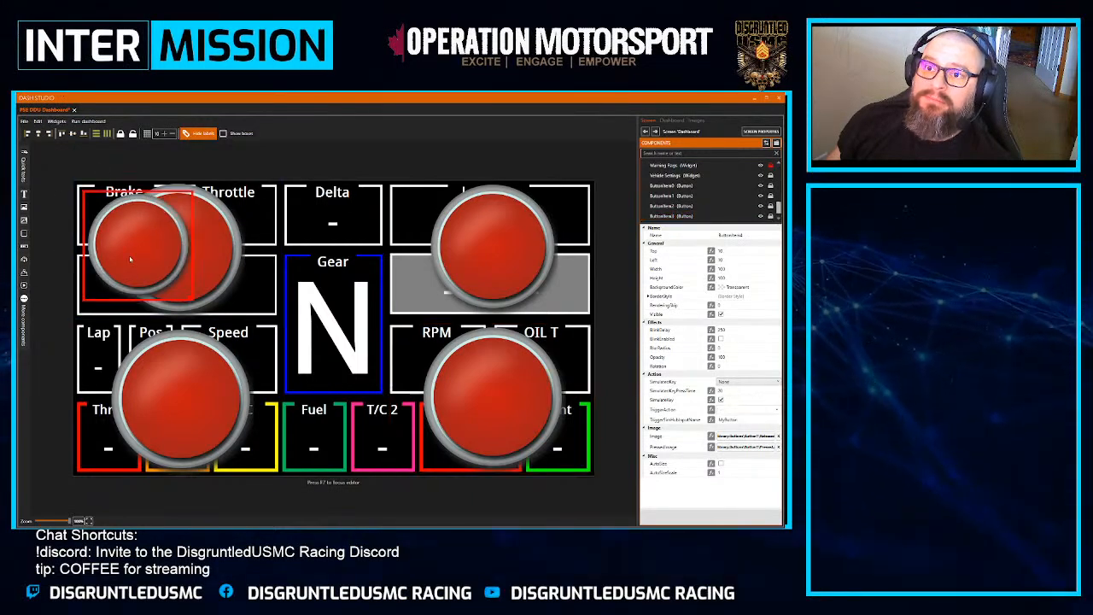
{"action": "mouse_move", "coordinate": [131, 260]}
{"action": "left_mouse_down"}
{"action": "mouse_move", "coordinate": [292, 323]}
{"action": "mouse_move", "coordinate": [107, 252]}
{"action": "mouse_move", "coordinate": [119, 249]}
{"action": "left_mouse_up"}
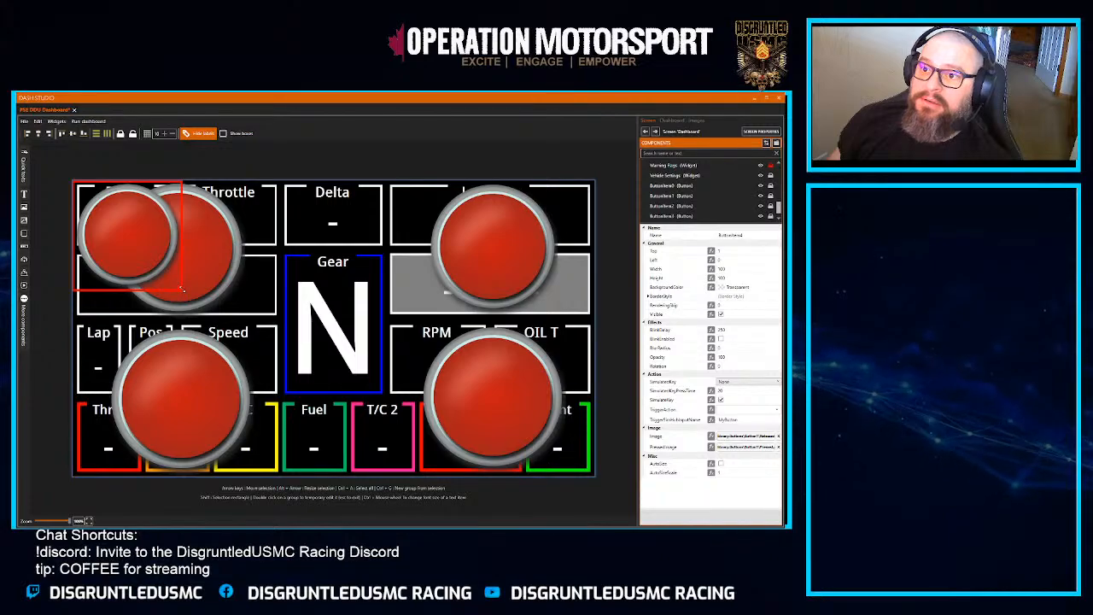
{"action": "left_click_drag", "start_coordinate": [182, 291], "coordinate": [101, 220]}
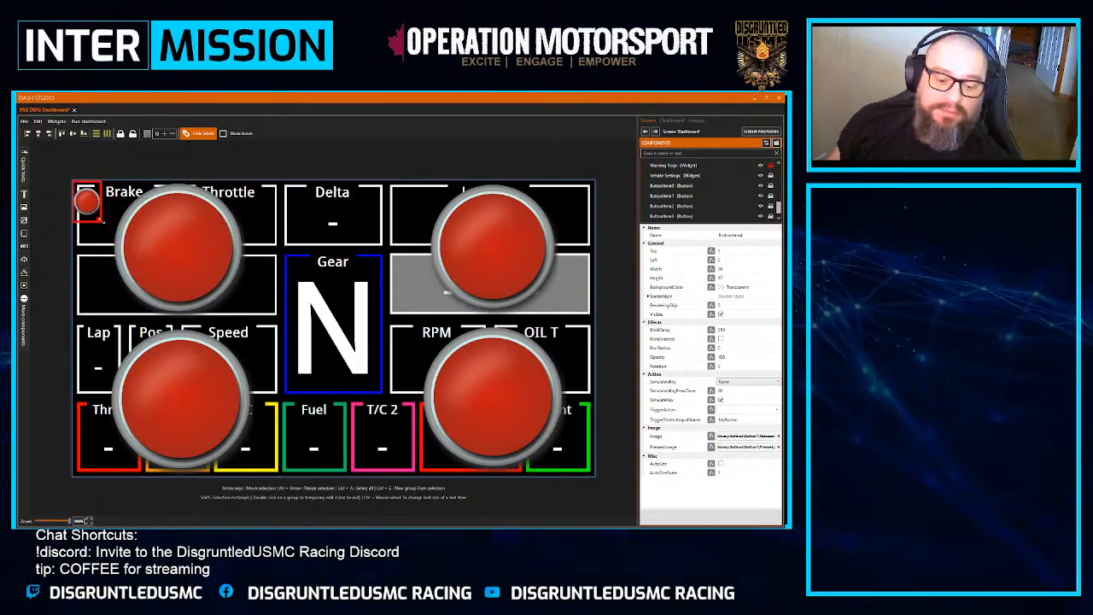
{"action": "key", "text": "Delete"}
Slightly enlarge the red button covering the Brake, Throttle and Clutch fields, and inspect its TriggerAction setting
{"action": "left_click", "coordinate": [260, 301]}
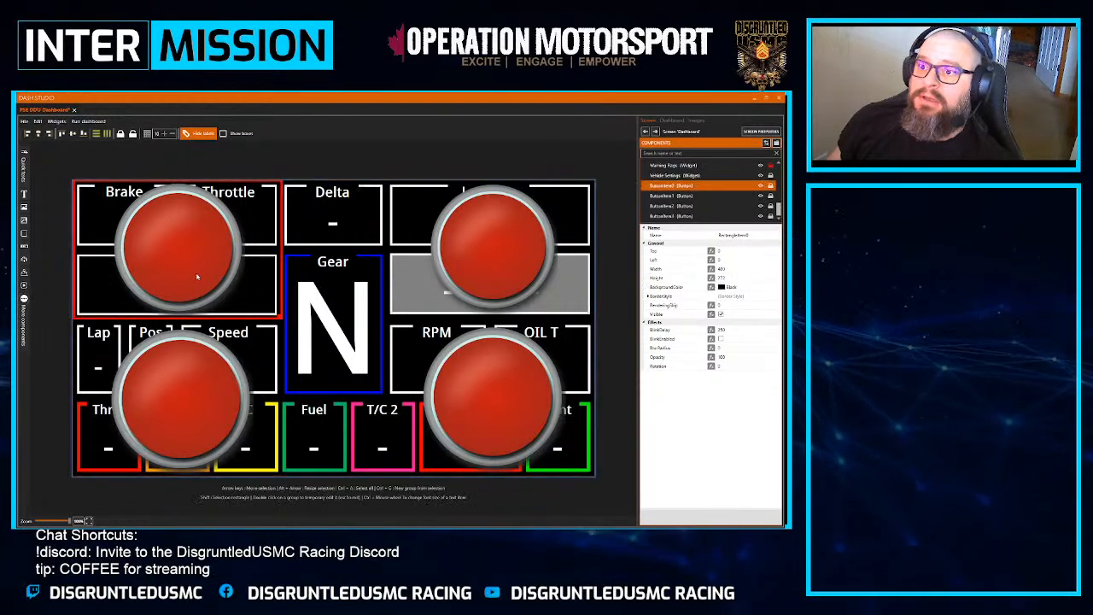
{"action": "left_click_drag", "start_coordinate": [280, 316], "coordinate": [284, 322]}
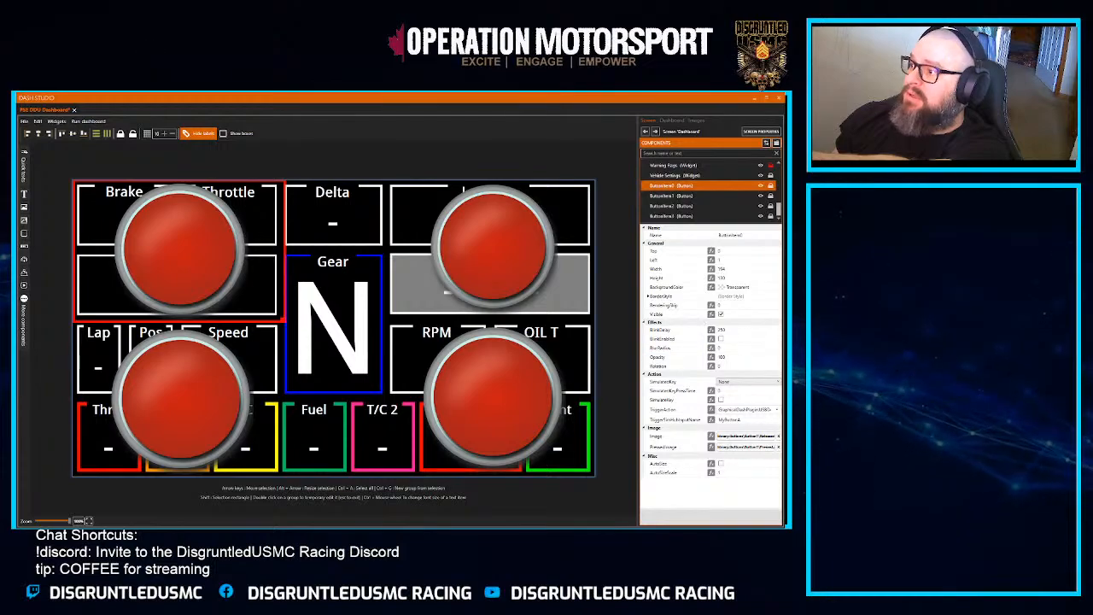
{"action": "left_click", "coordinate": [777, 410]}
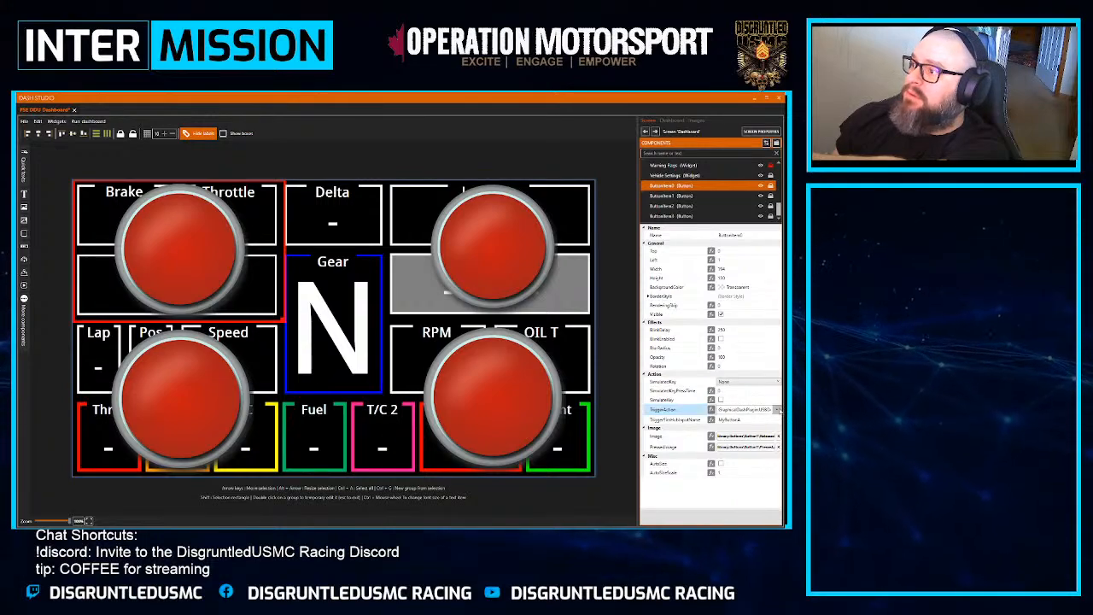
{"action": "left_click", "coordinate": [776, 410]}
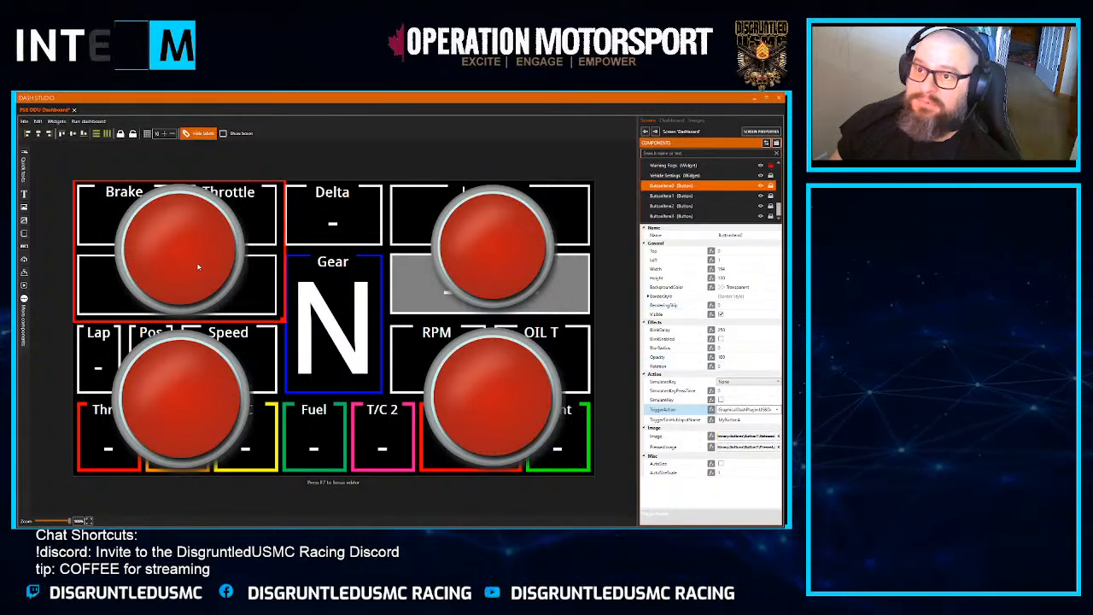
Compare the four buttons' action settings and enable SimulateKey for the button over Brake, Throttle and Clutch
{"action": "left_click", "coordinate": [505, 250]}
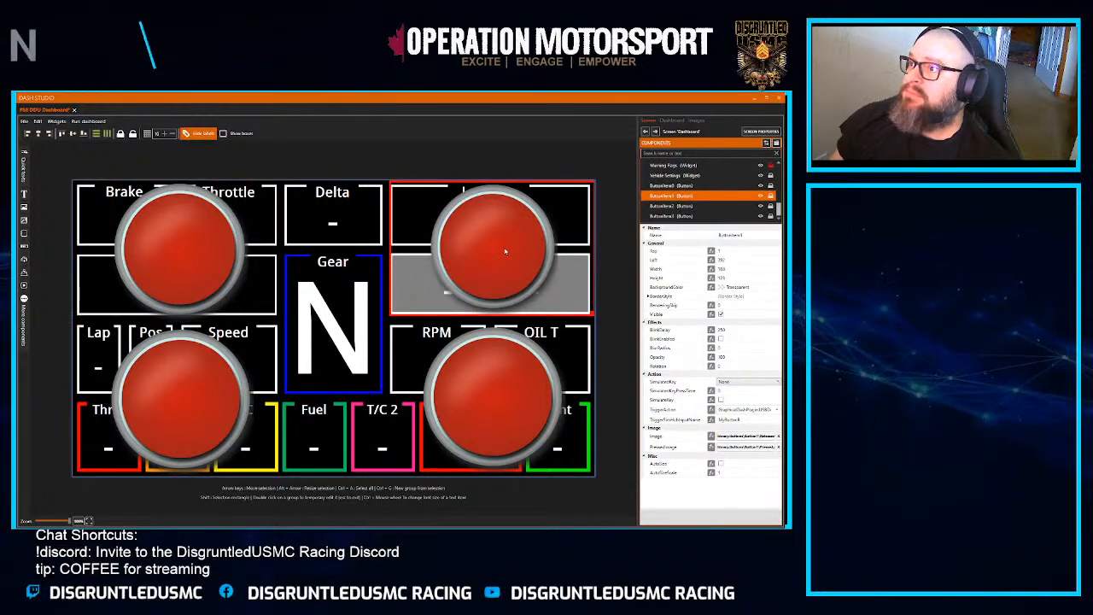
{"action": "left_click", "coordinate": [195, 397]}
{"action": "left_click", "coordinate": [518, 412]}
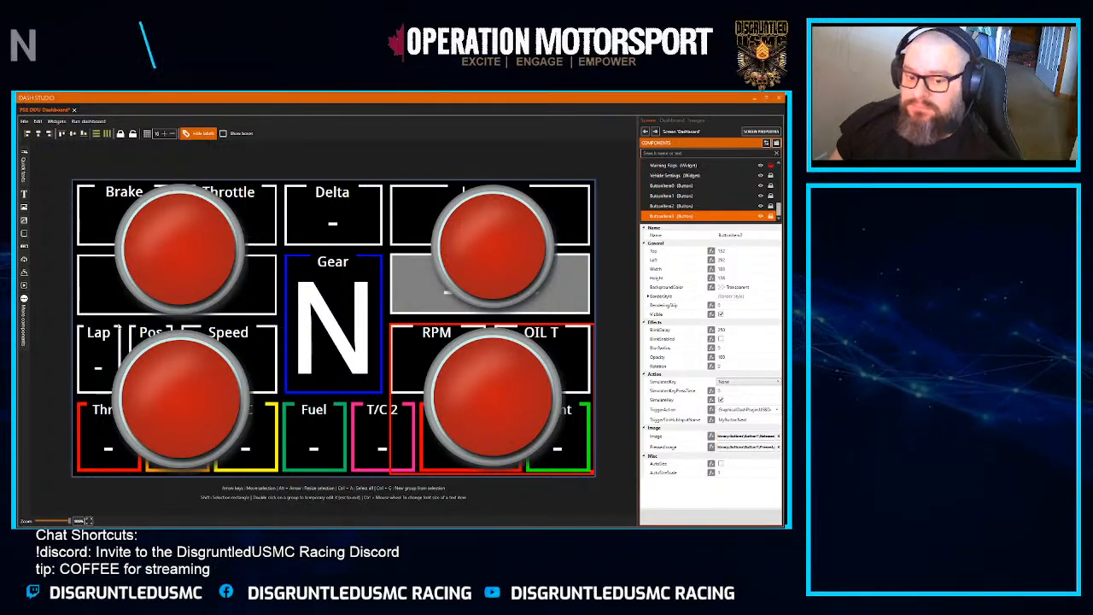
{"action": "left_click", "coordinate": [188, 263]}
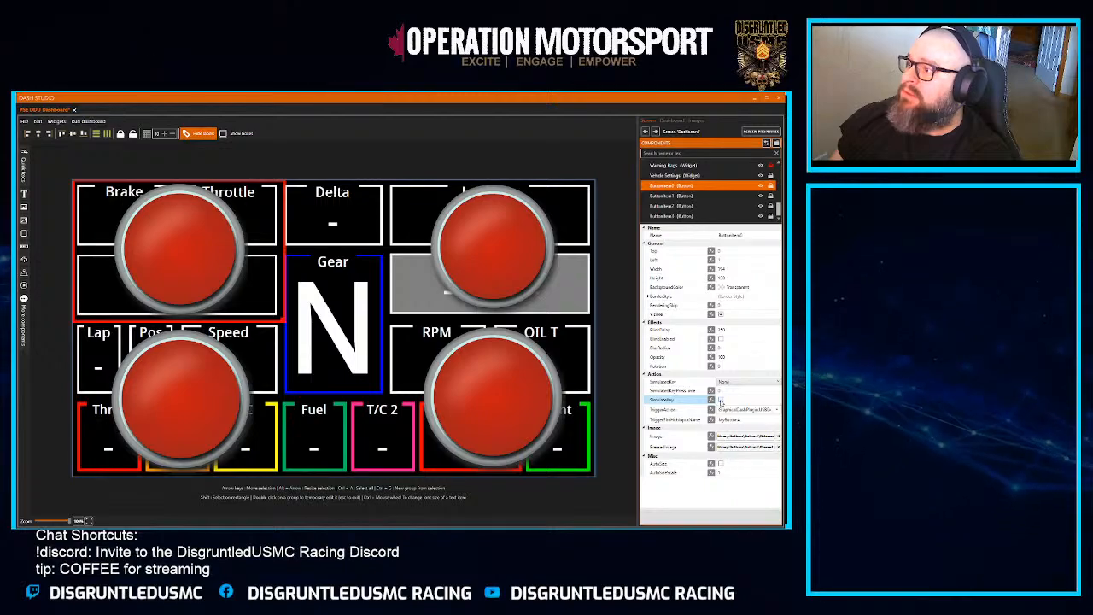
{"action": "left_click", "coordinate": [488, 273]}
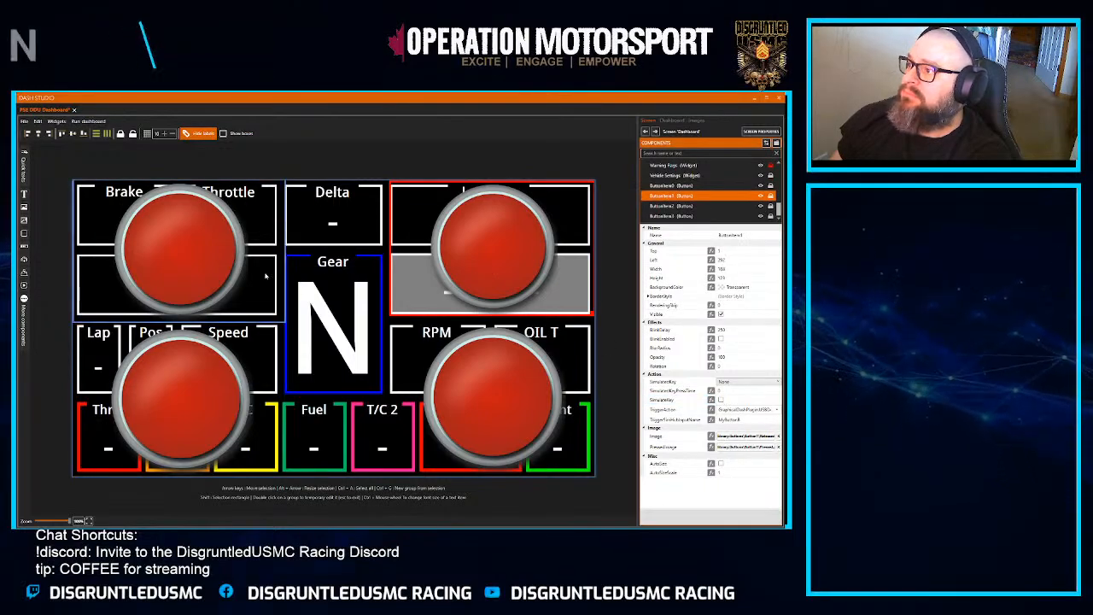
{"action": "left_click", "coordinate": [721, 400]}
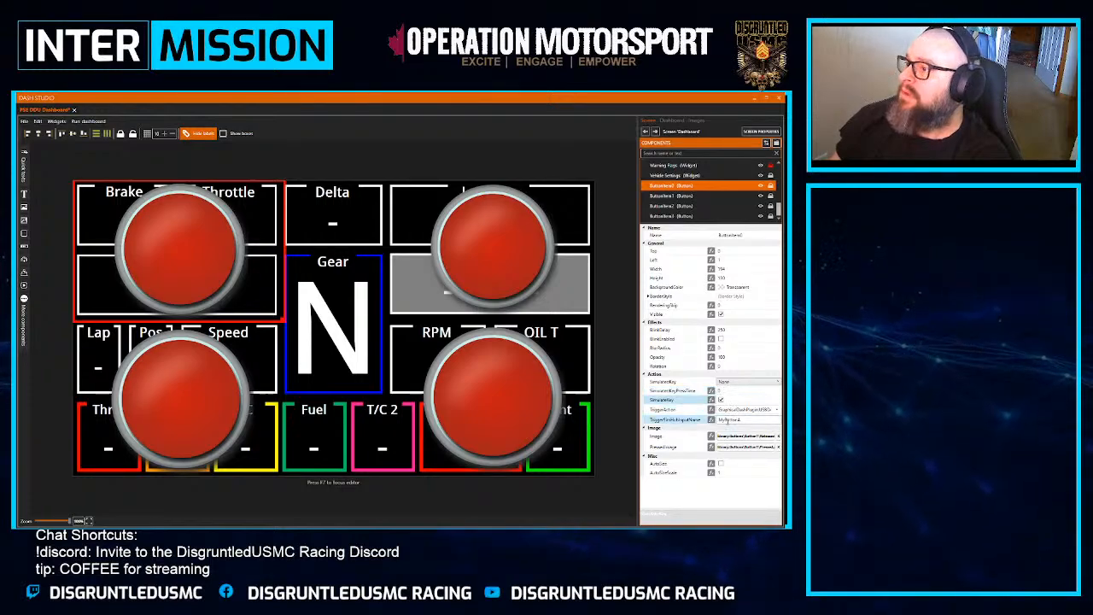
{"action": "double_click", "coordinate": [727, 420]}
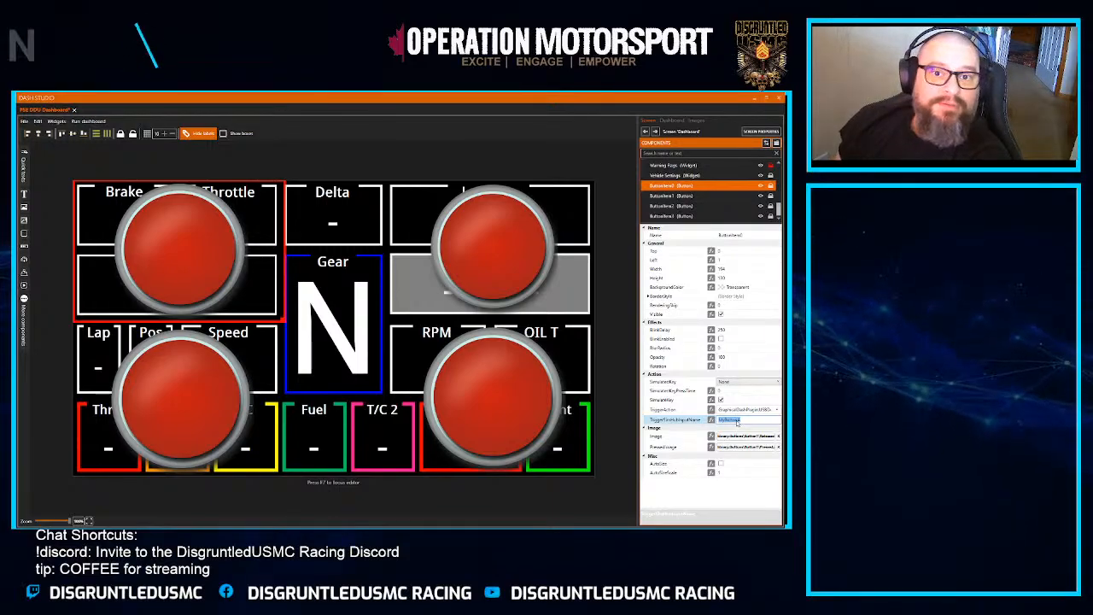
Set the opacity of all four red buttons to 0
{"action": "left_click", "coordinate": [179, 269]}
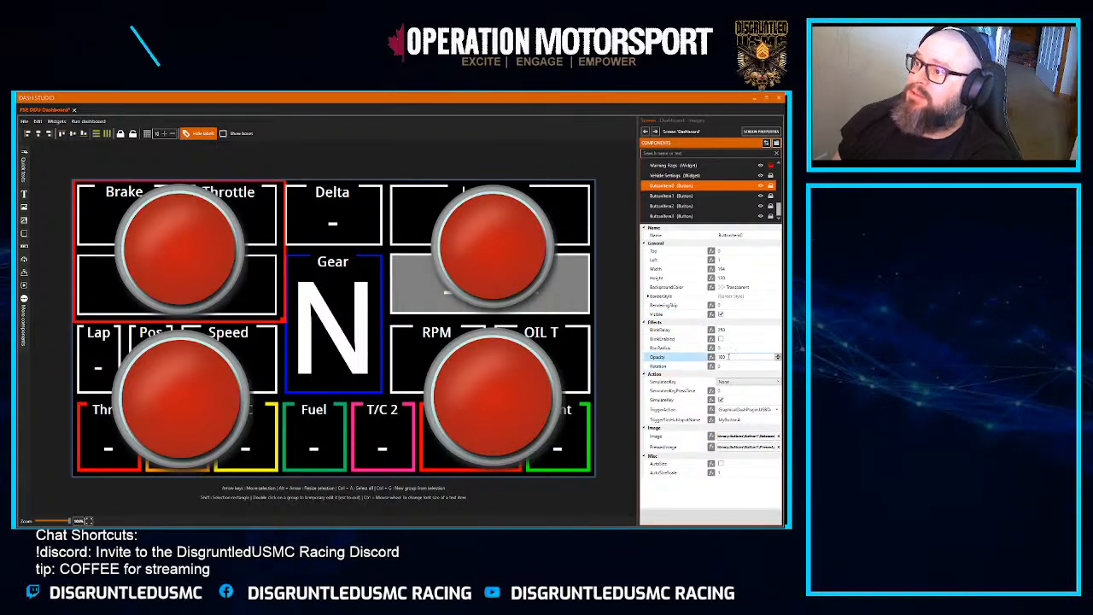
{"action": "left_click", "coordinate": [728, 357]}
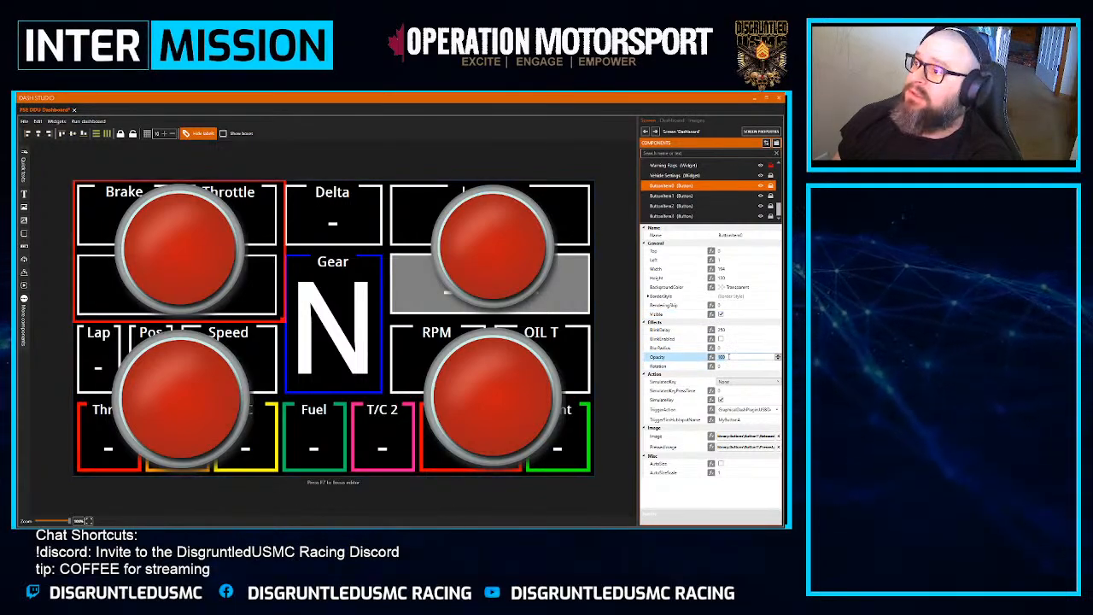
{"action": "type", "text": "0"}
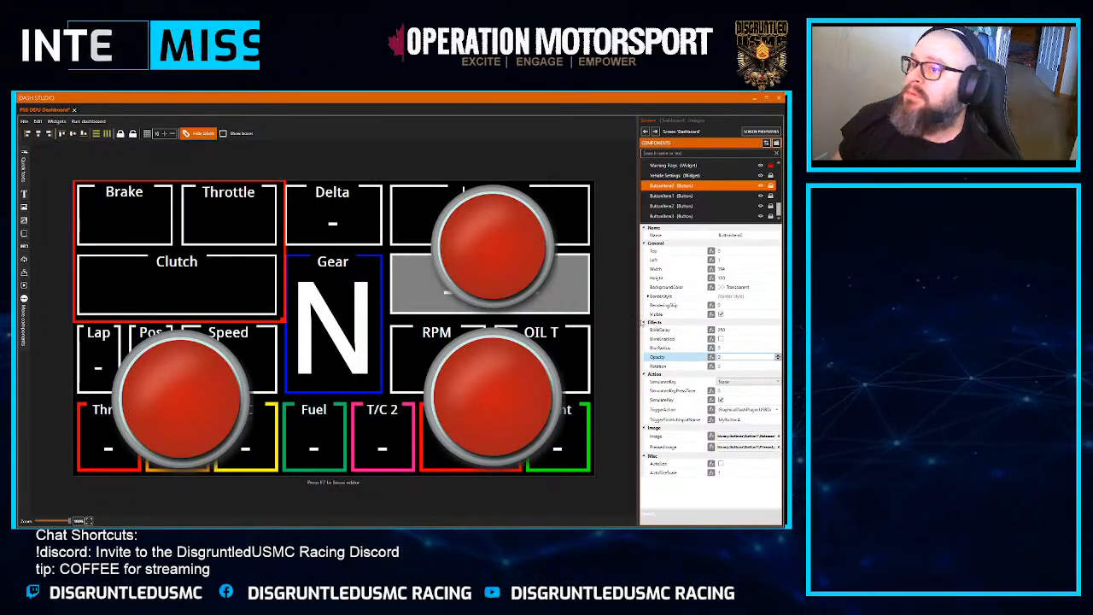
{"action": "left_click", "coordinate": [505, 270]}
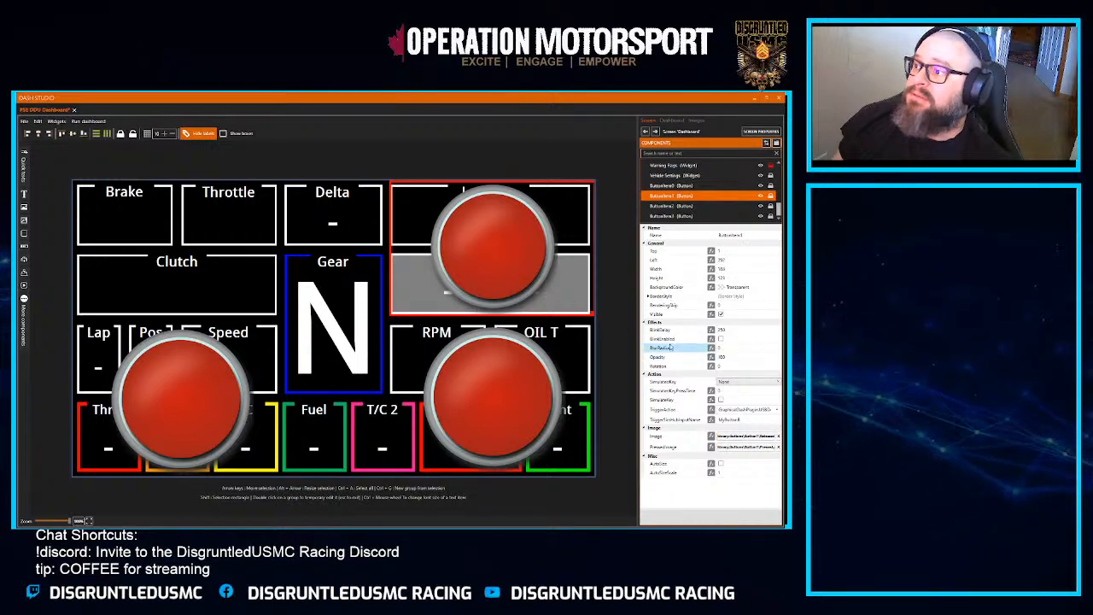
{"action": "left_click", "coordinate": [723, 358]}
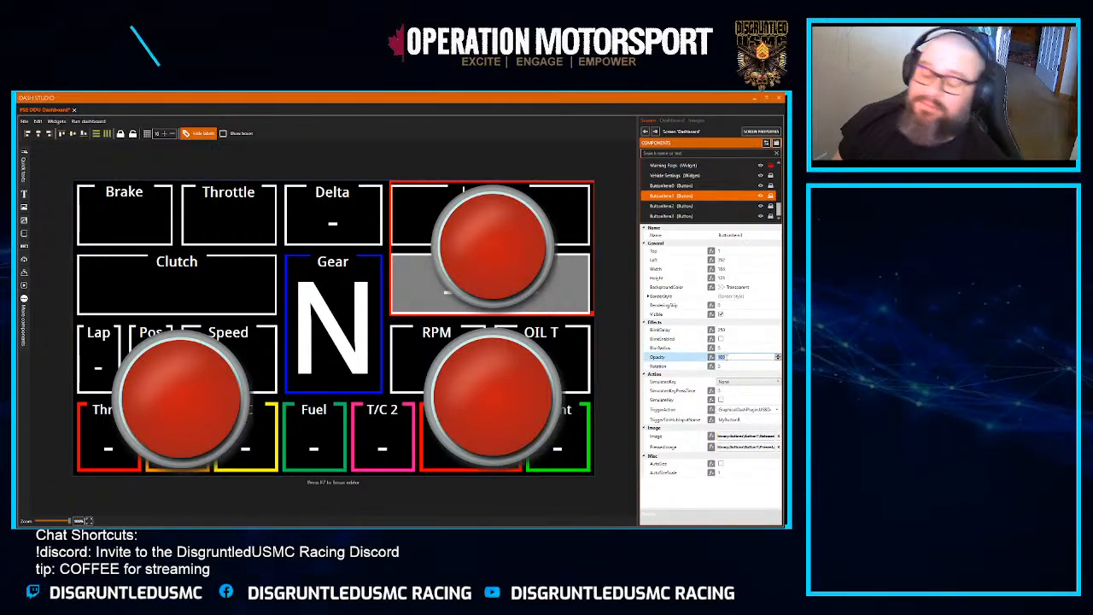
{"action": "type", "text": "0"}
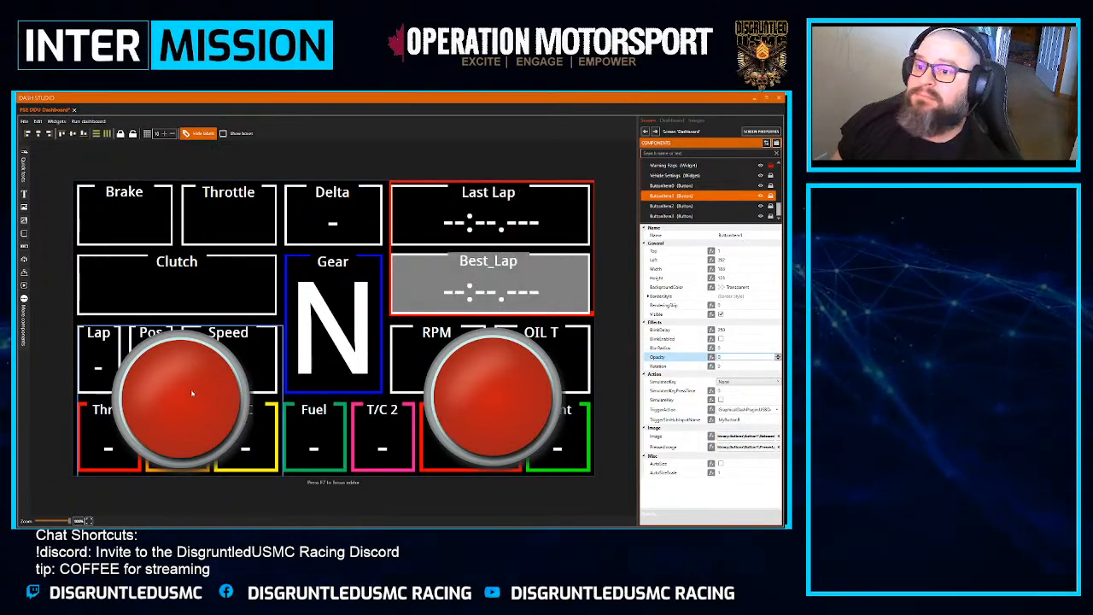
{"action": "left_click", "coordinate": [192, 393]}
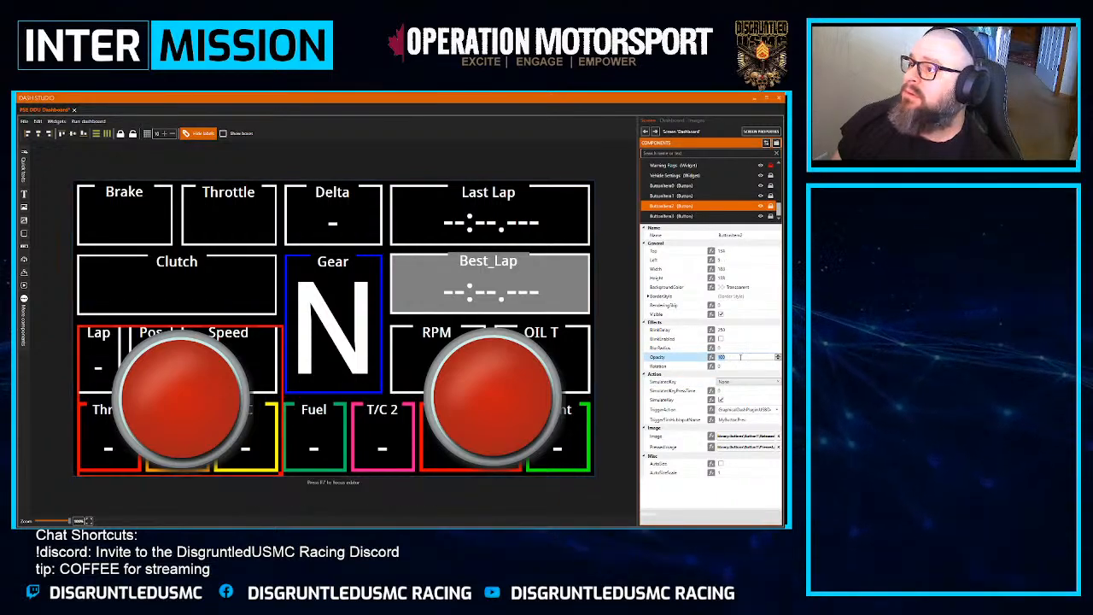
{"action": "type", "text": "0"}
{"action": "left_click", "coordinate": [498, 390]}
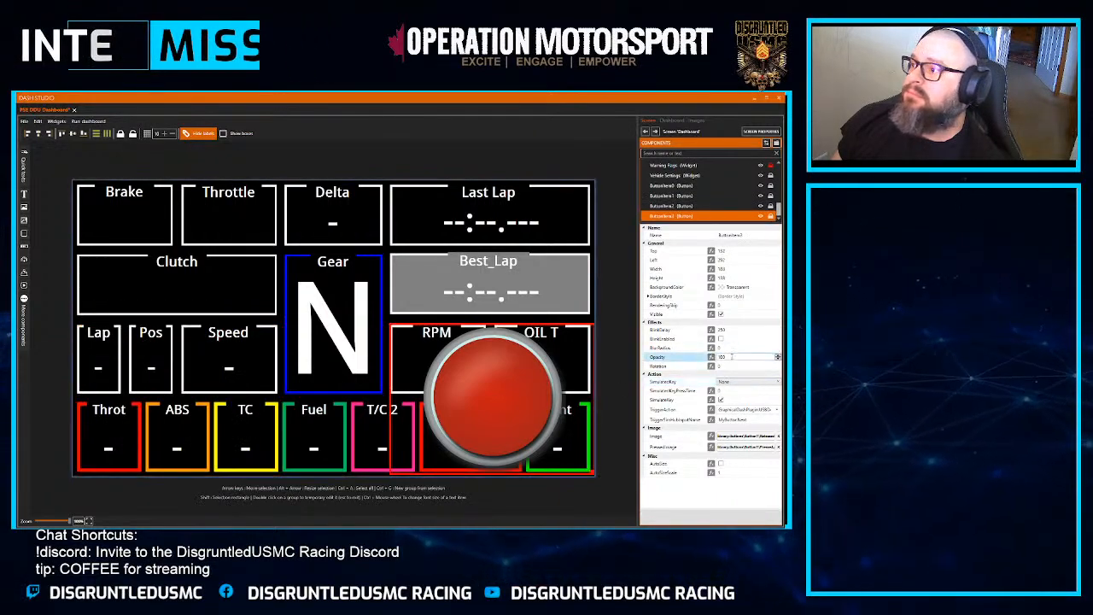
{"action": "type", "text": "0"}
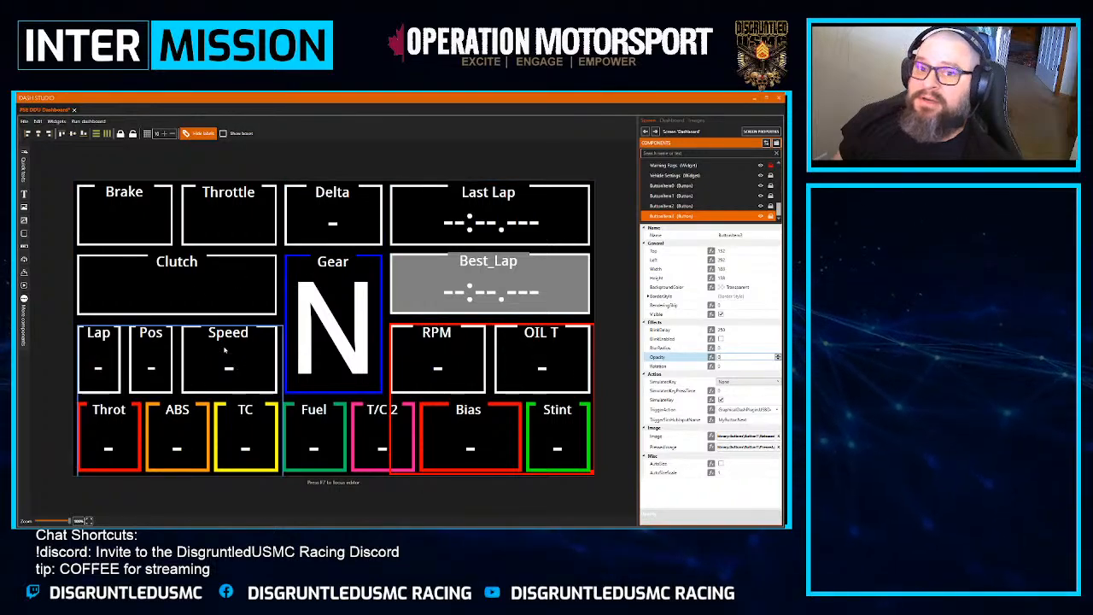
Select each of the four transparent buttons in turn to check which dashboard areas they cover
{"action": "left_click", "coordinate": [192, 257]}
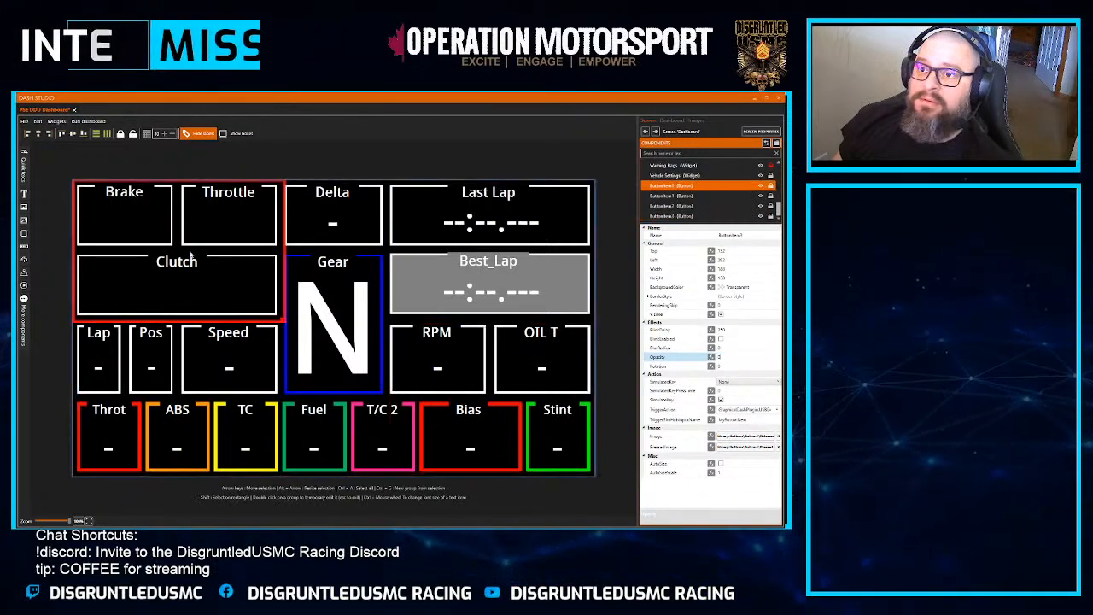
{"action": "left_click", "coordinate": [505, 254]}
{"action": "left_click", "coordinate": [141, 403]}
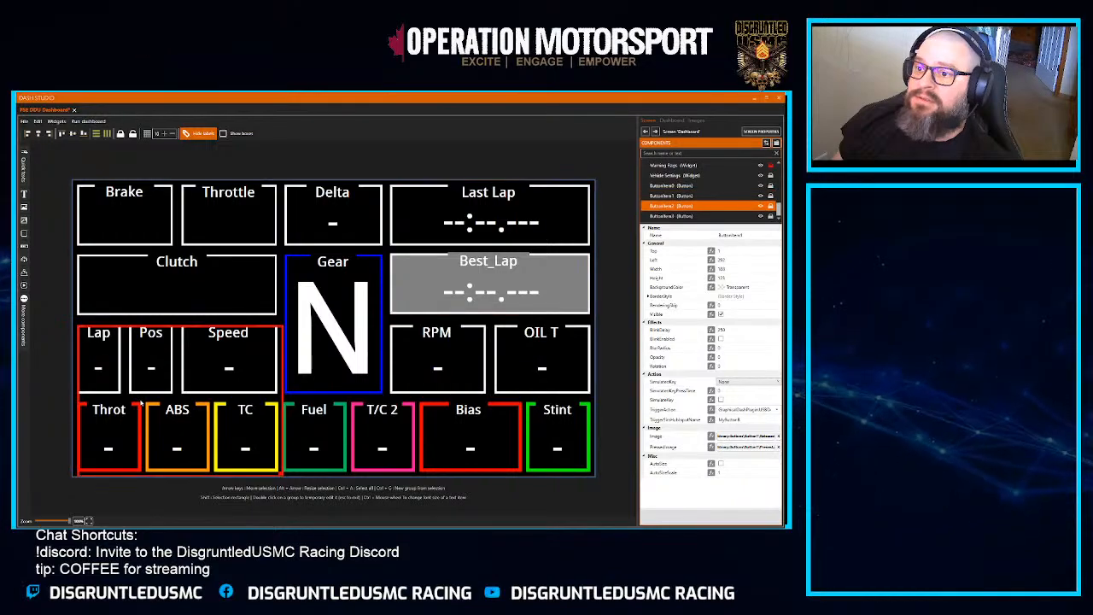
{"action": "left_click", "coordinate": [478, 397]}
{"action": "left_click", "coordinate": [203, 394]}
{"action": "left_click", "coordinate": [198, 262]}
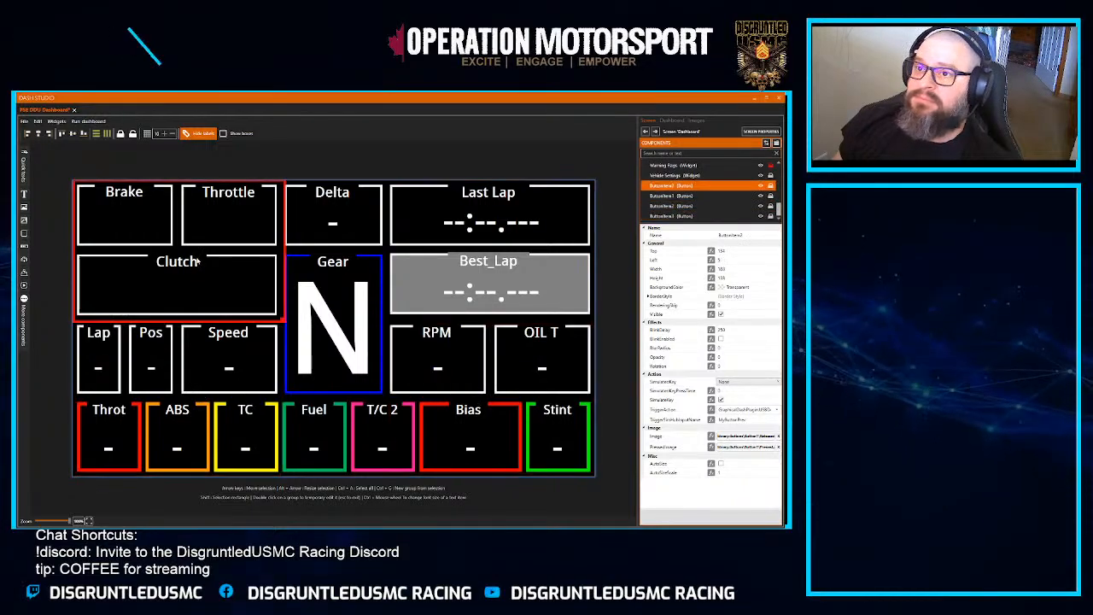
{"action": "left_click", "coordinate": [496, 256]}
{"action": "left_click", "coordinate": [481, 410]}
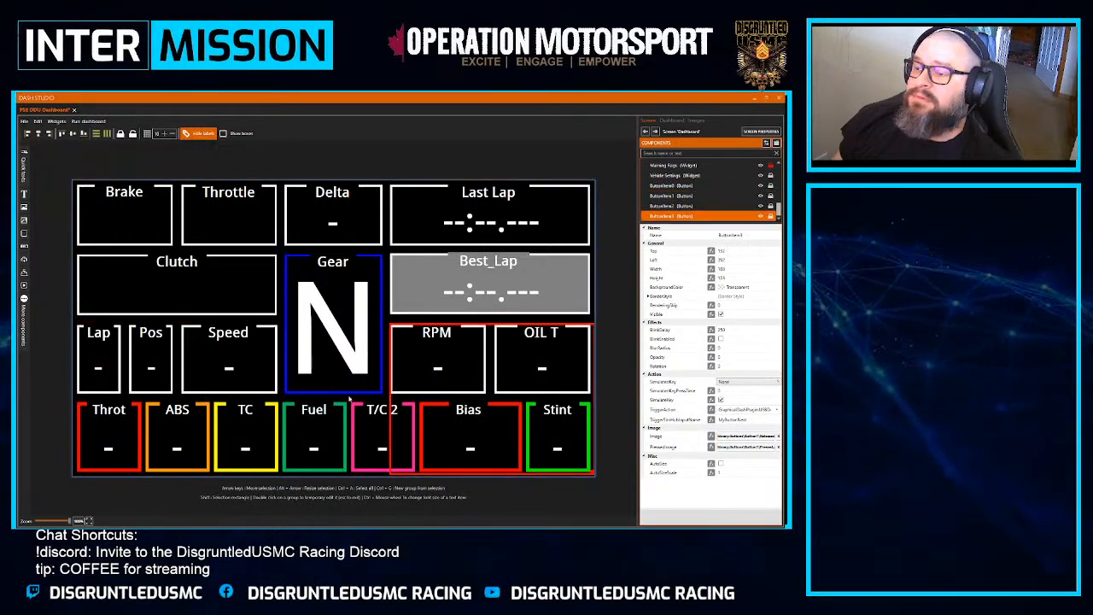
{"action": "left_click", "coordinate": [256, 397]}
{"action": "left_click", "coordinate": [184, 256]}
{"action": "left_click", "coordinate": [492, 263]}
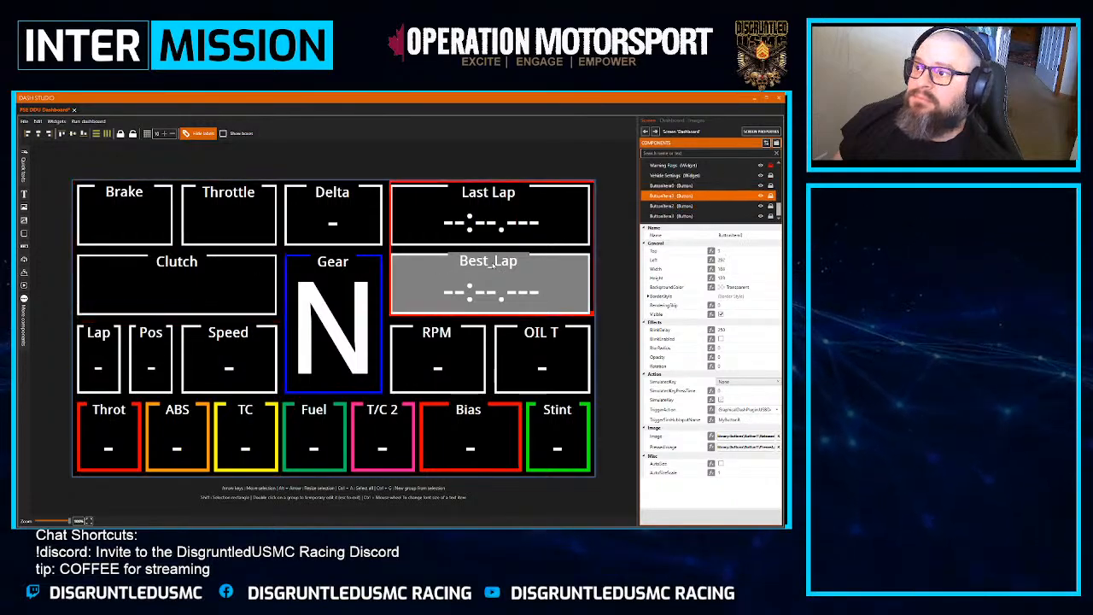
{"action": "left_click", "coordinate": [167, 412]}
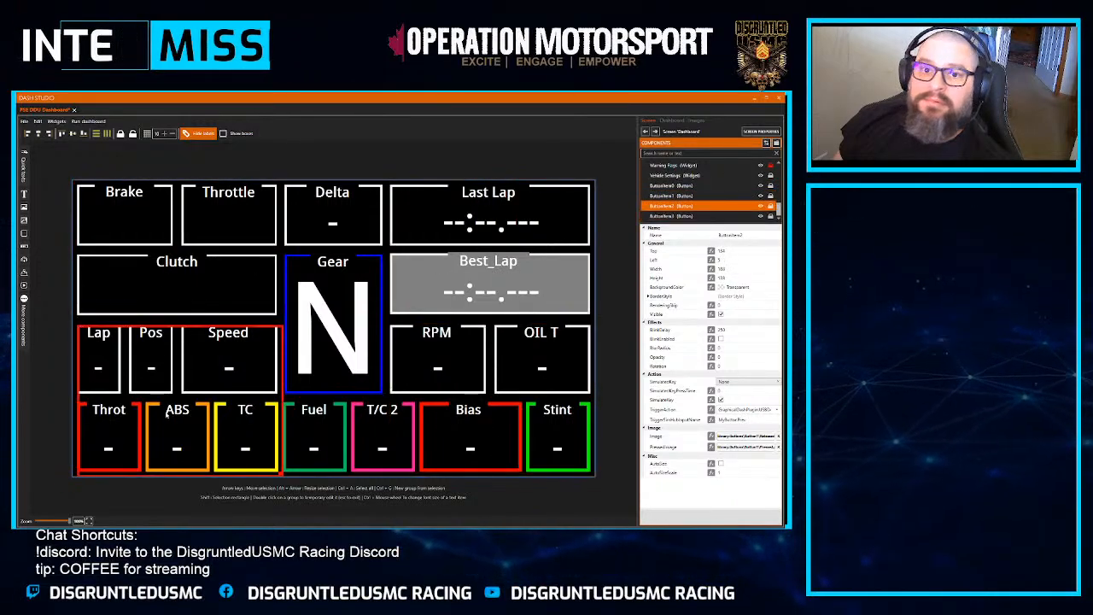
{"action": "left_click", "coordinate": [85, 217]}
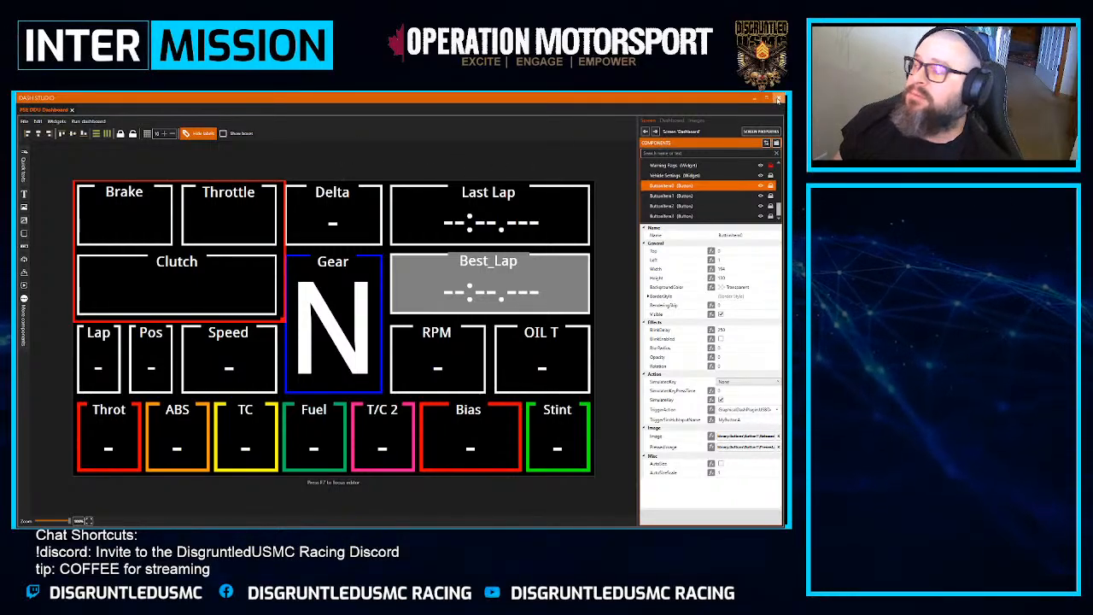
Close the dashboard editor window
{"action": "left_click", "coordinate": [777, 99]}
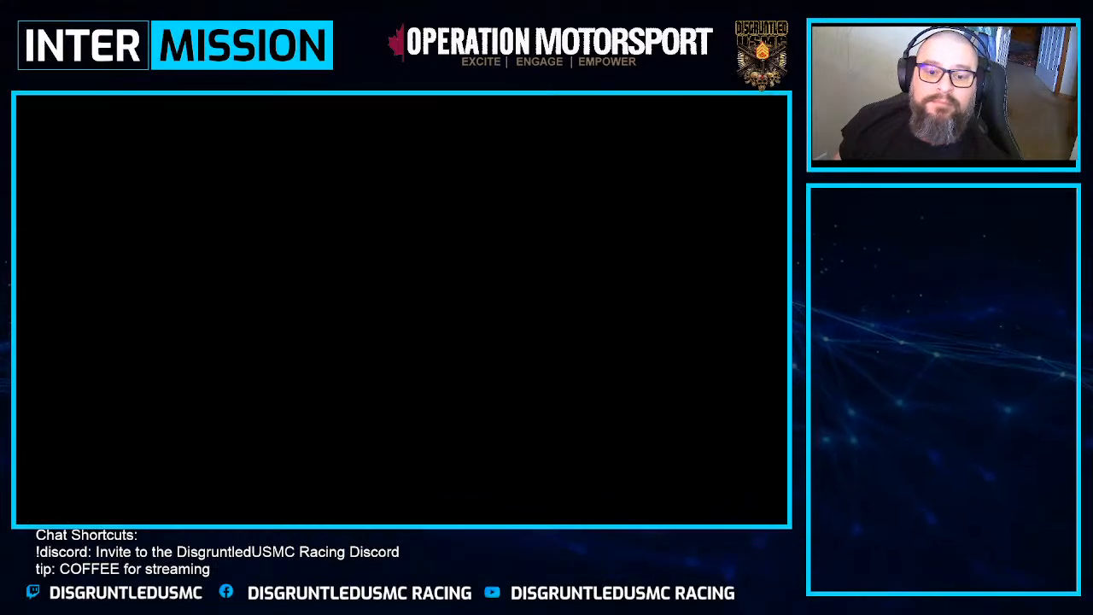